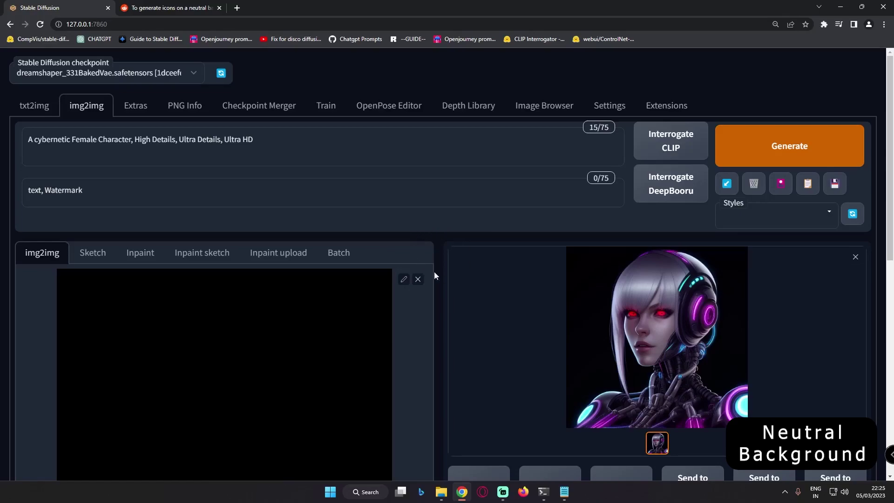
- Scroll through the img2img page, then switch to the Reddit post on neutral-background icons
left_click_drag(887, 165, 888, 236)
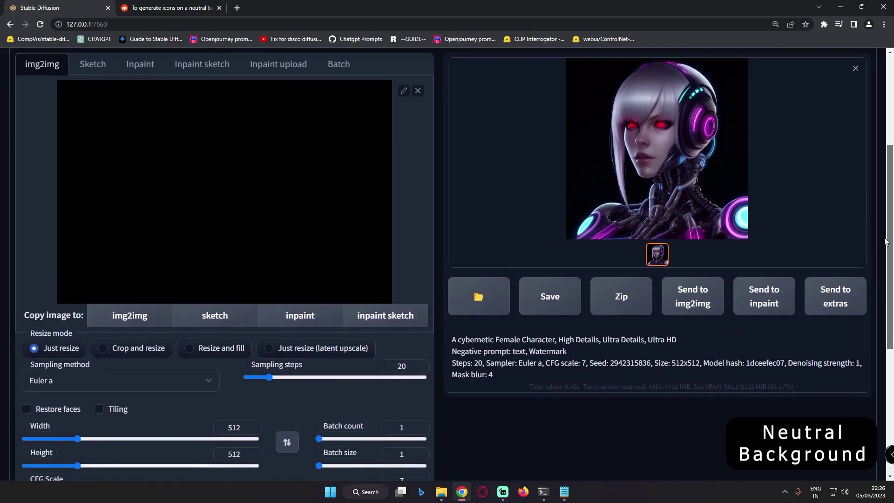
scroll(855, 152, "up", 4)
left_click(180, 8)
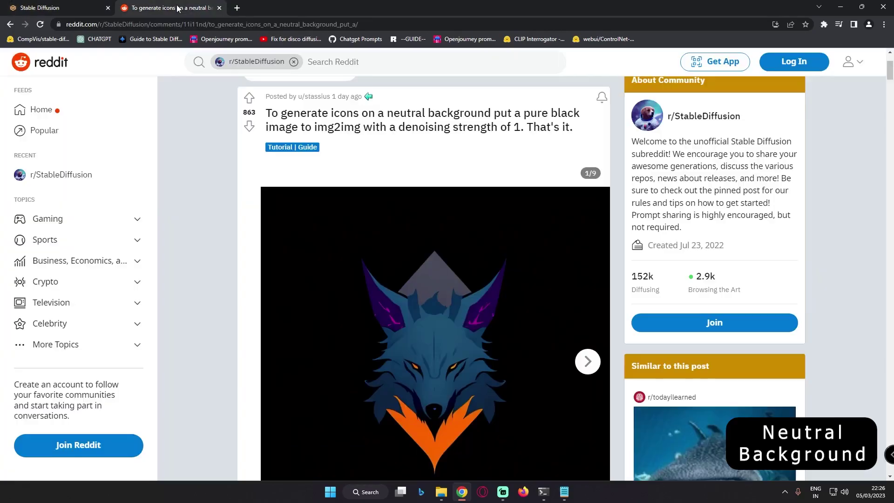
- Scroll down to the wolf logo example in the Reddit post, then return to Stable Diffusion
scroll(451, 305, "down", 5)
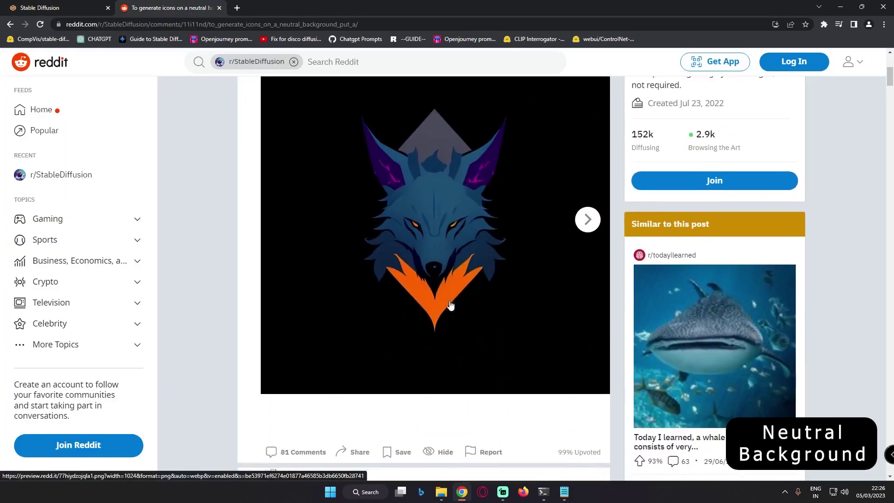
left_click(46, 7)
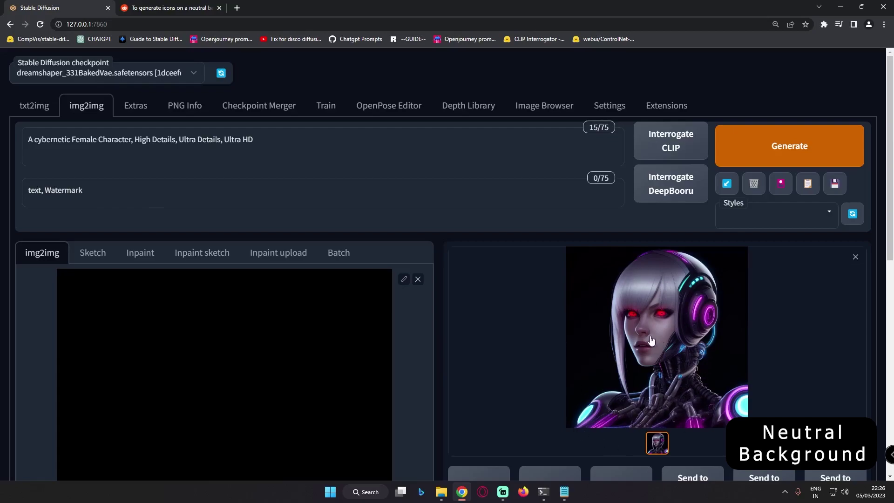
scroll(461, 327, "down", 1)
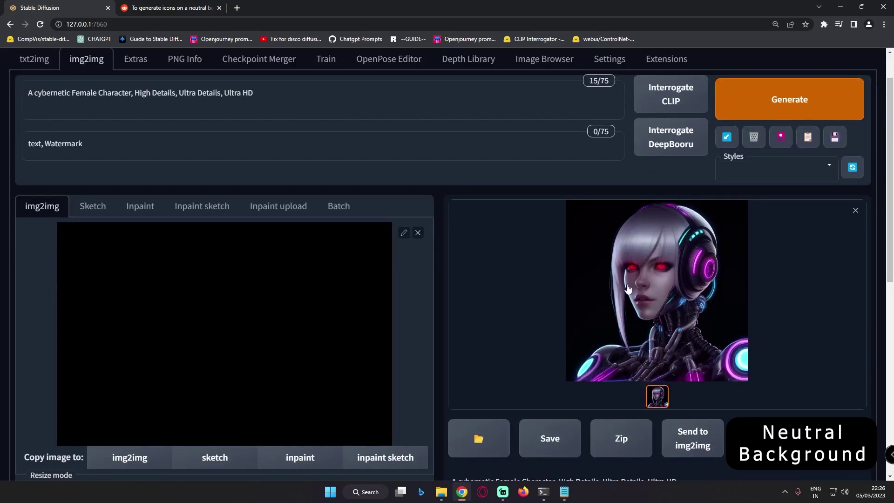
scroll(42, 114, "up", 1)
left_click(41, 107)
left_click_drag(890, 120, 844, 304)
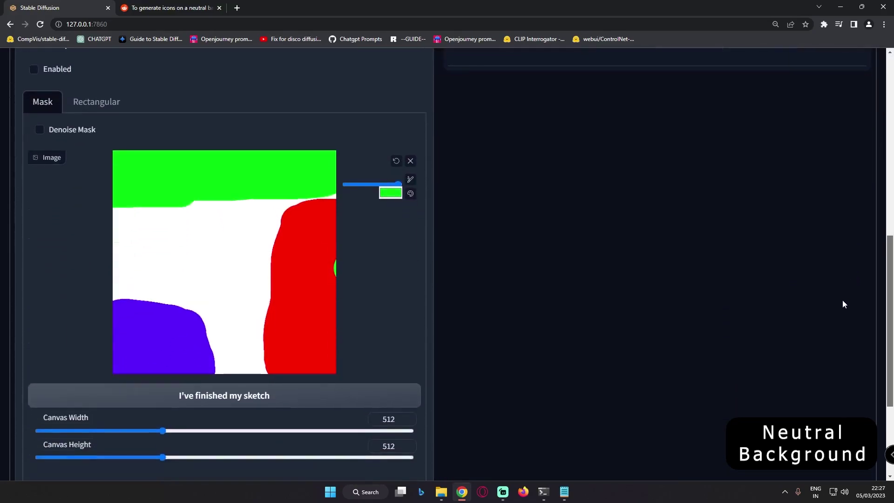
scroll(841, 307, "down", 1)
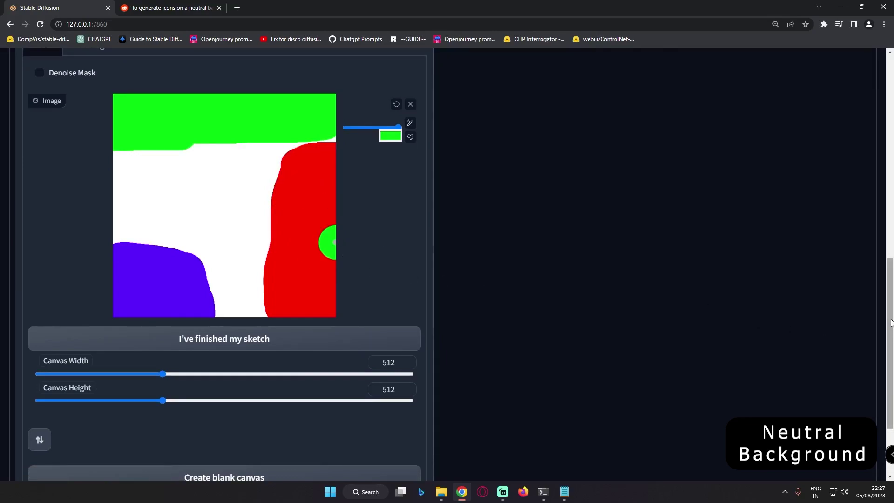
scroll(325, 255, "up", 2)
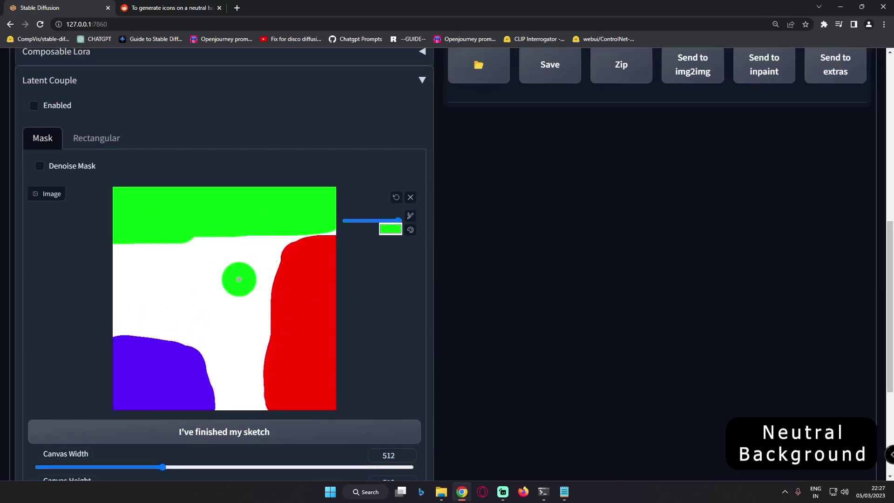
scroll(239, 280, "up", 10)
left_click(88, 106)
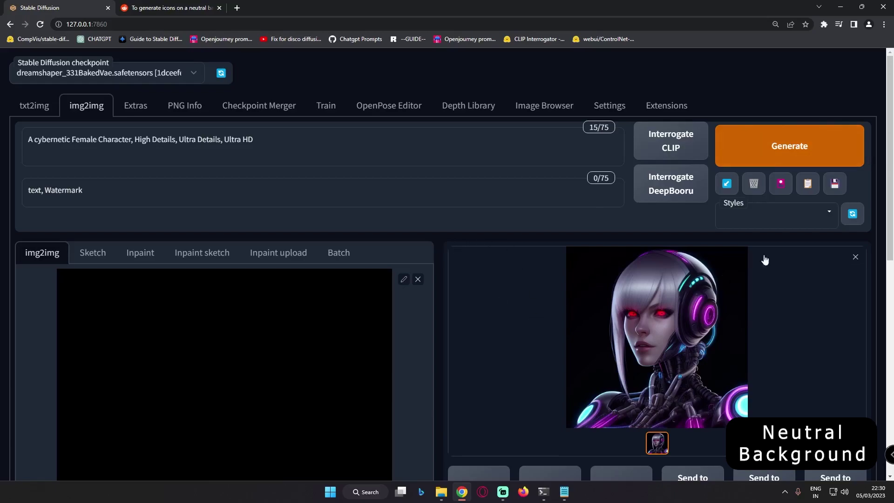
scroll(892, 174, "down", 1)
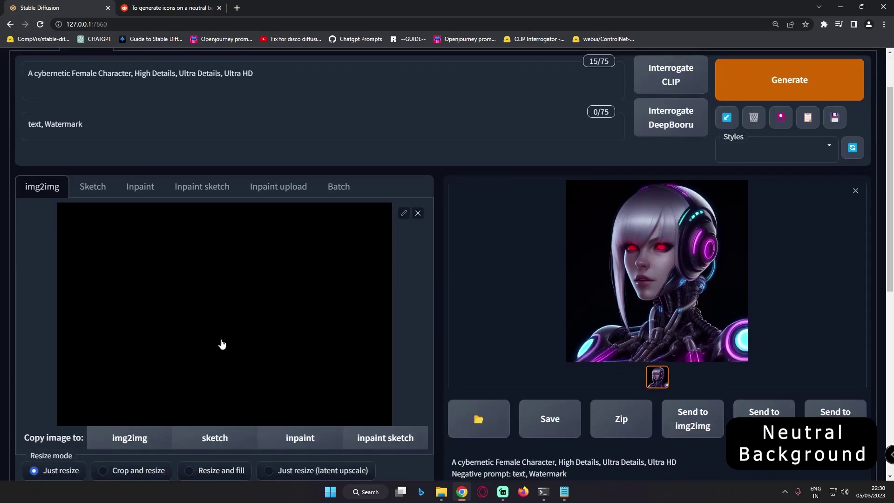
- Remove the current input and load black_00000.jpg as the img2img input image
left_click(418, 214)
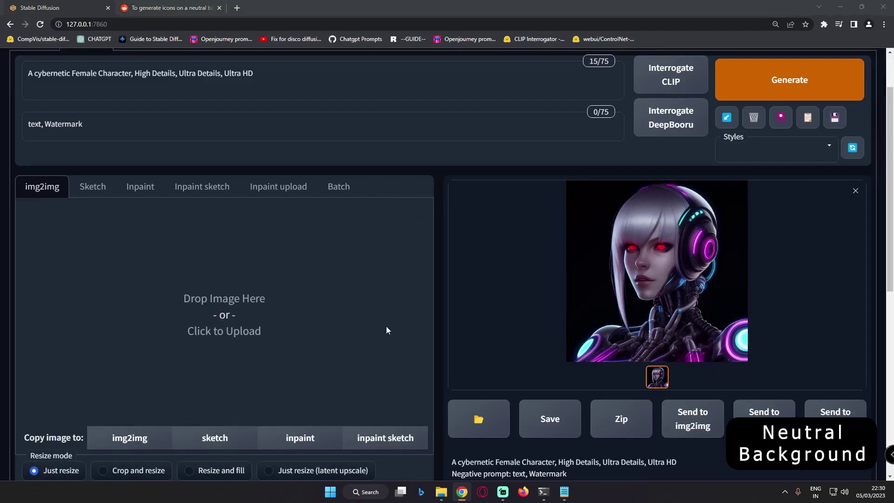
left_click(368, 329)
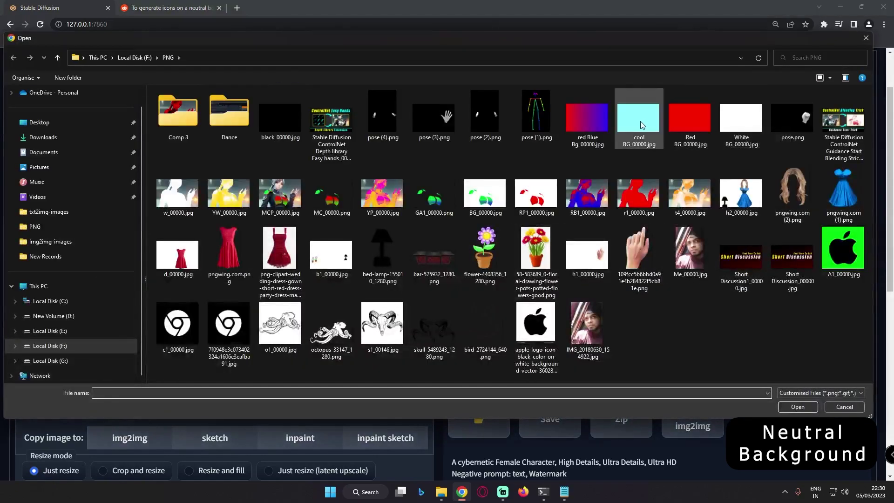
double_click(280, 119)
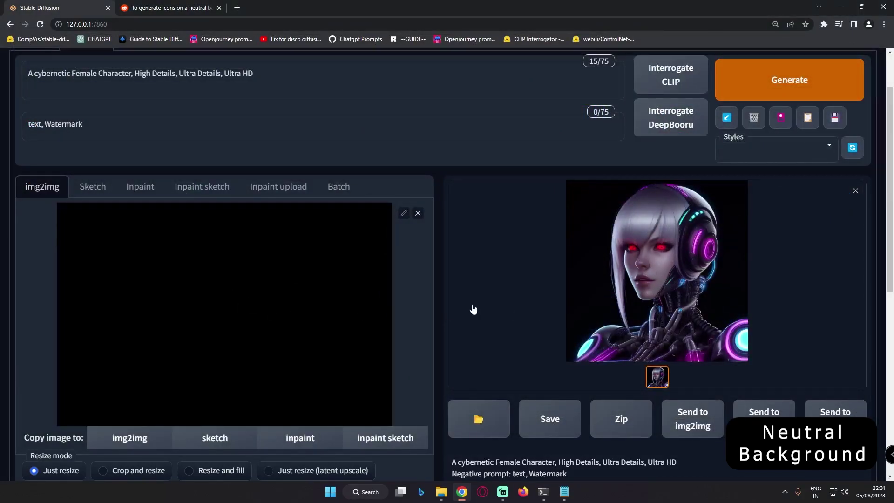
scroll(186, 317, "down", 6)
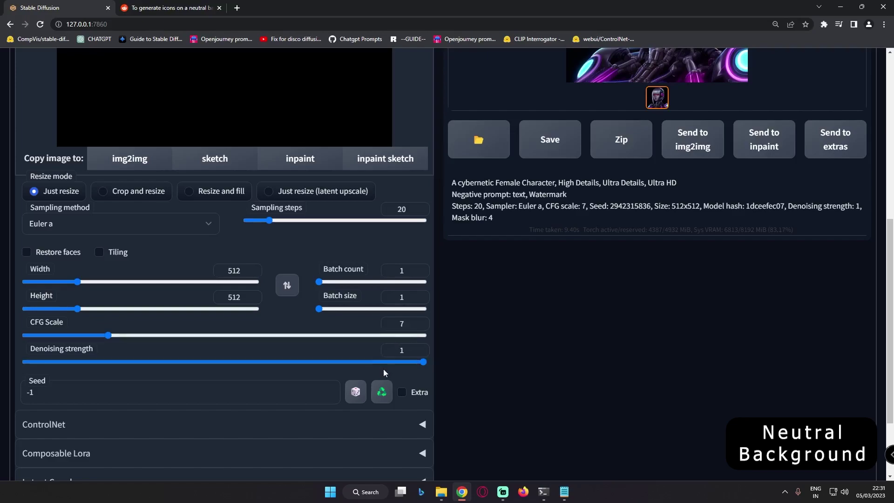
- Scroll back up after confirming denoising strength is 1
scroll(446, 329, "up", 7)
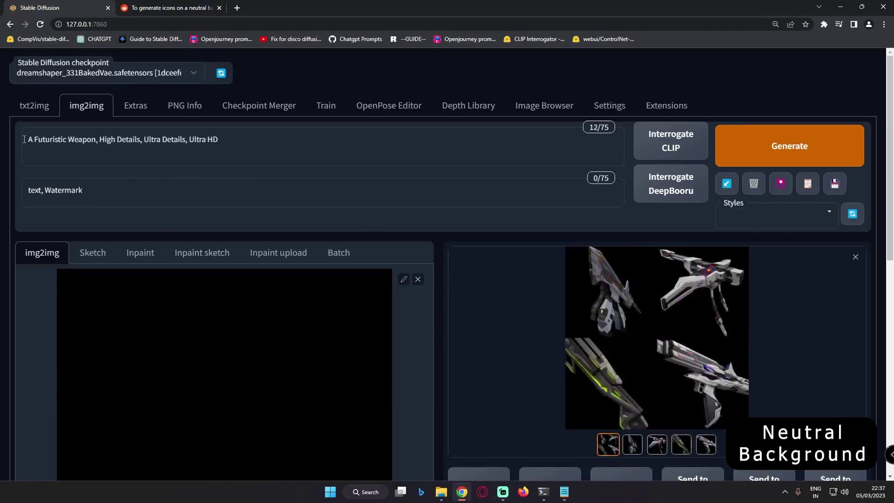
- Select the prompt's subject words, then view the second through fifth futuristic weapon results
left_click_drag(24, 140, 91, 139)
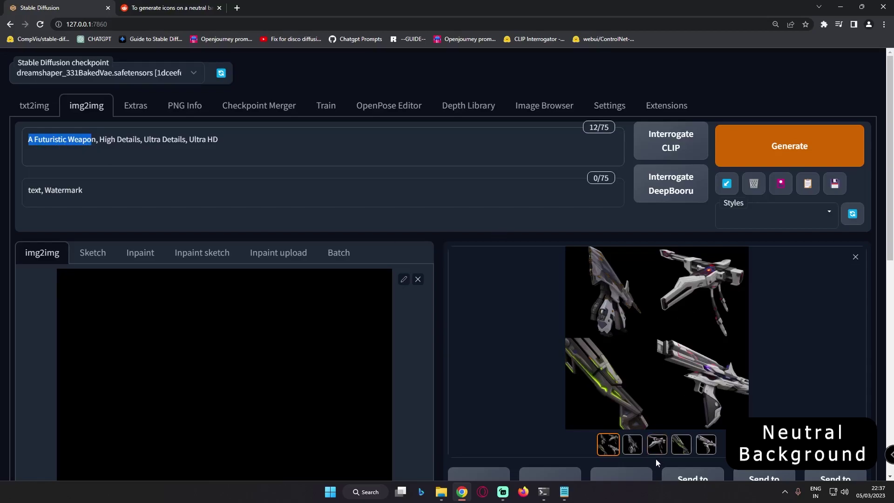
left_click(634, 450)
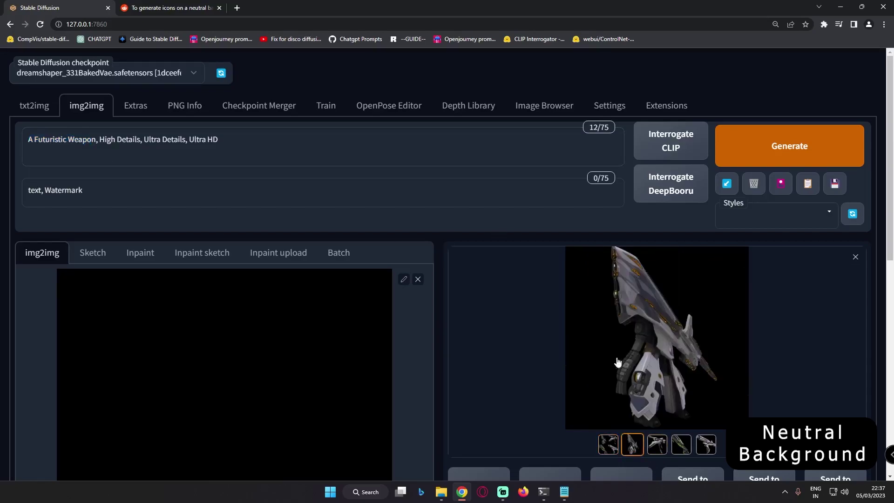
left_click(663, 450)
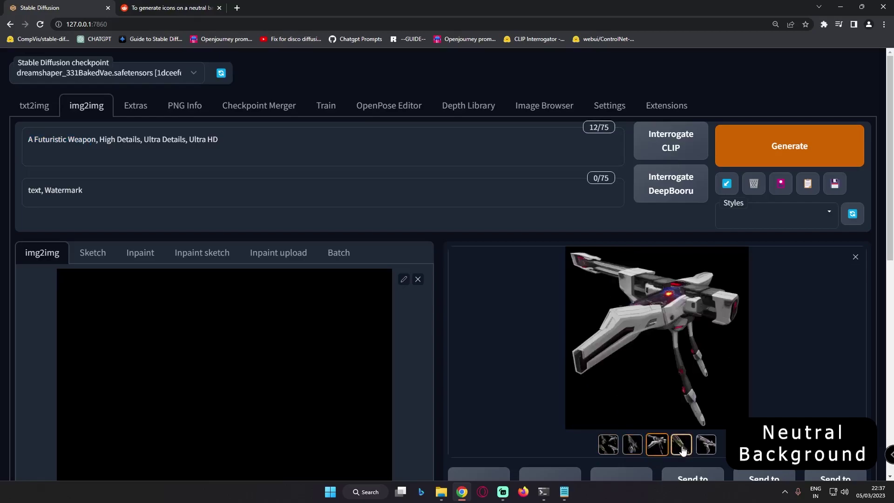
left_click(683, 446)
left_click(706, 445)
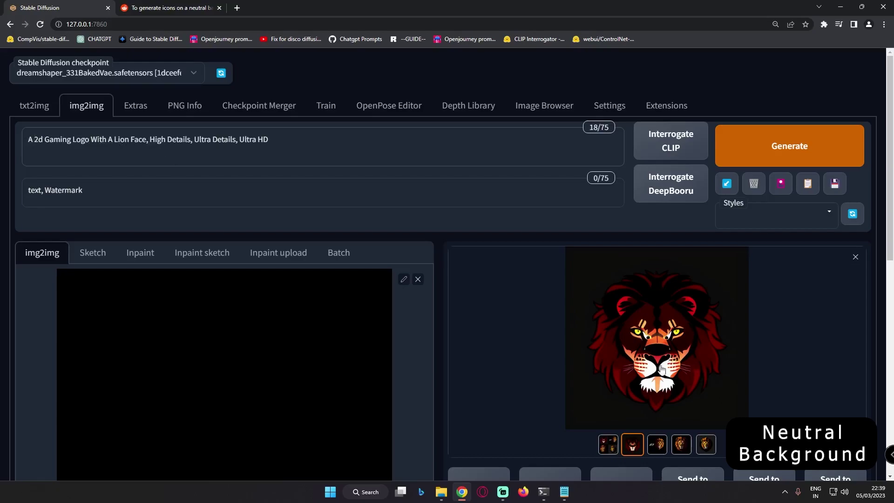
left_click(657, 448)
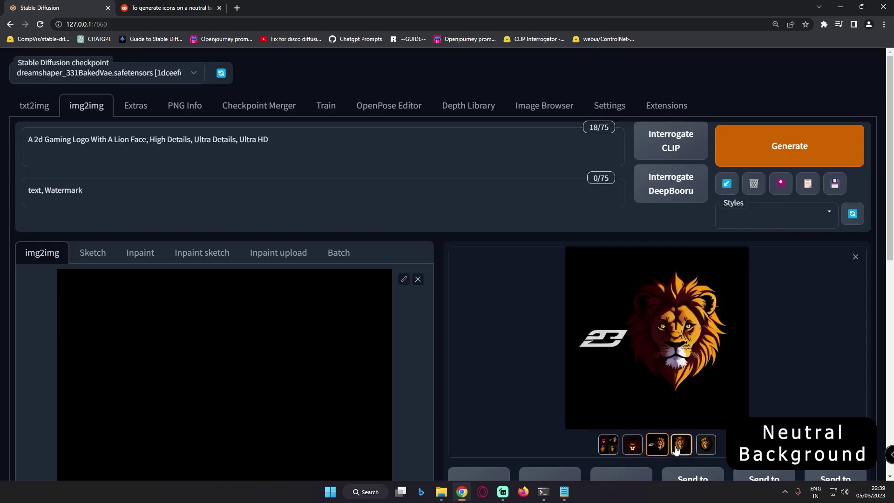
left_click(682, 447)
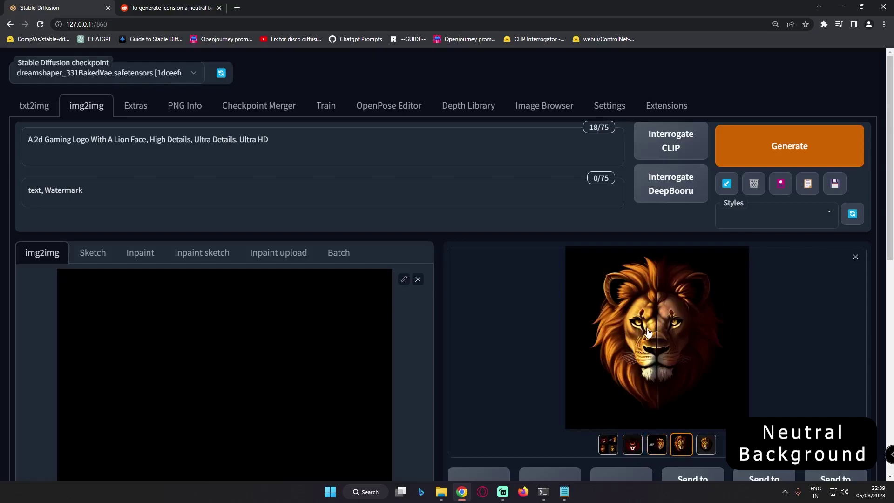
left_click(705, 446)
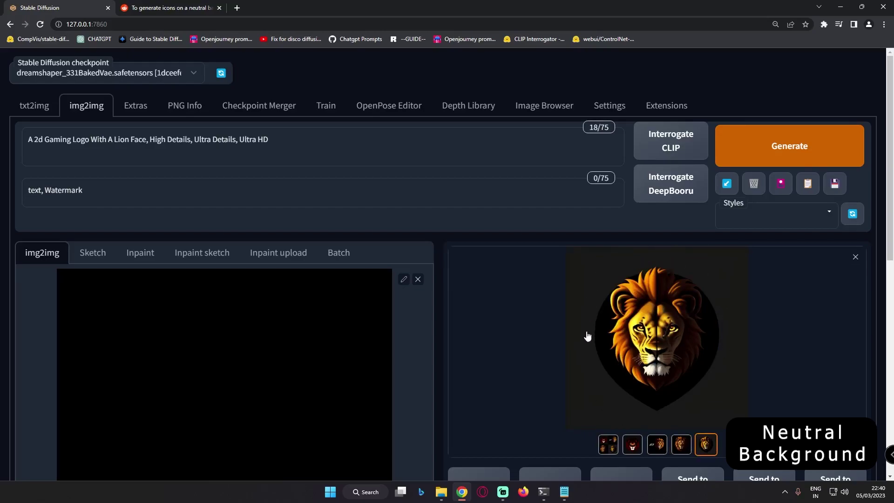
left_click(680, 445)
left_click(657, 446)
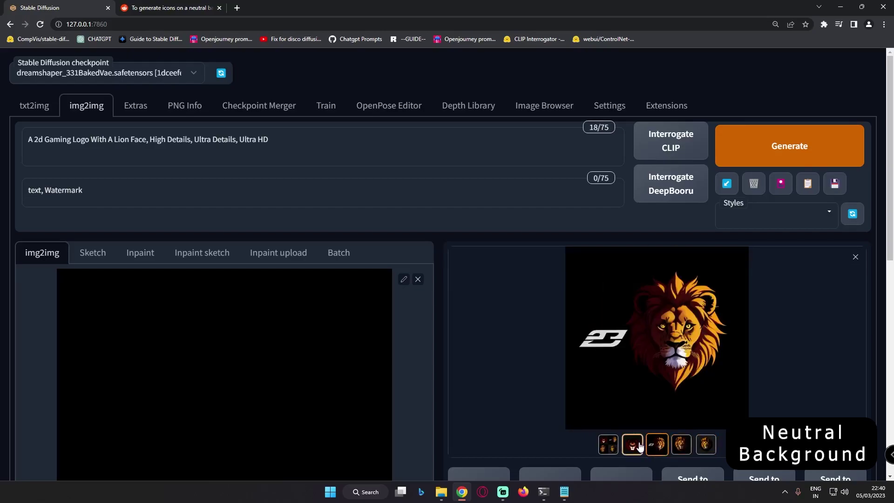
left_click(633, 444)
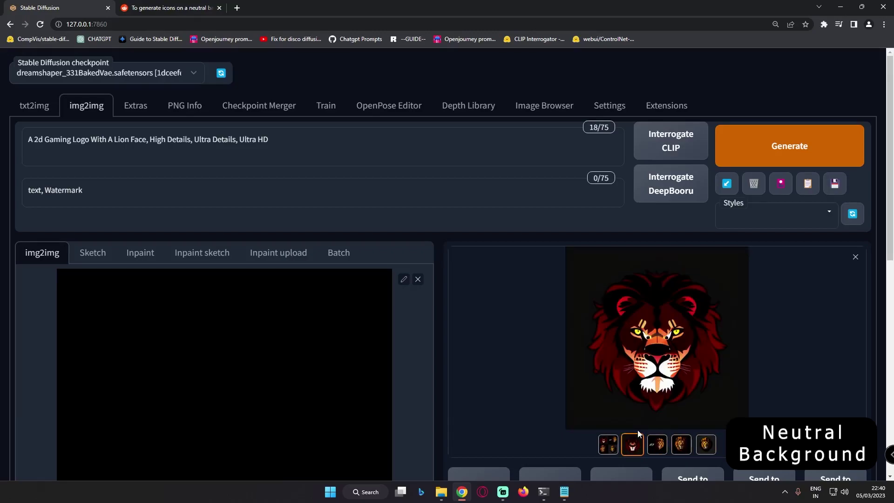
left_click(39, 139)
key("BackSpace")
- Make the prompt a 3d eagle gaming logo and review the eagle results, ending on the gold-shield one
type("3")
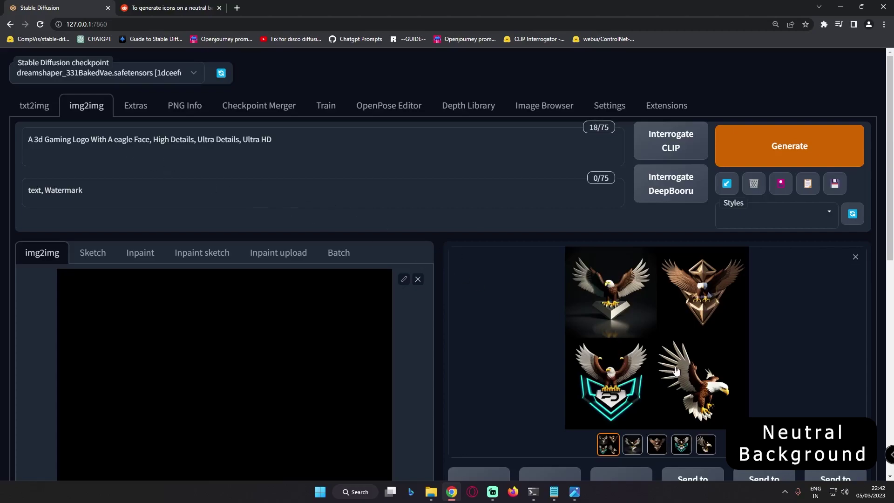
left_click(632, 445)
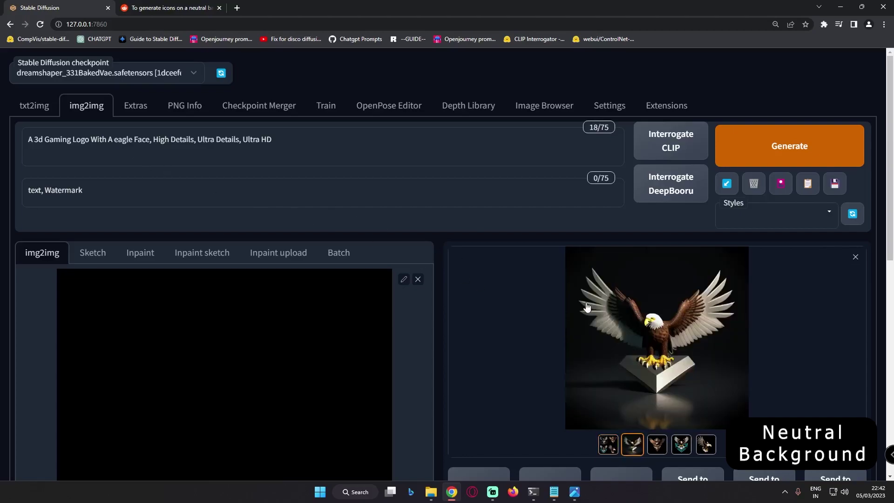
left_click(657, 444)
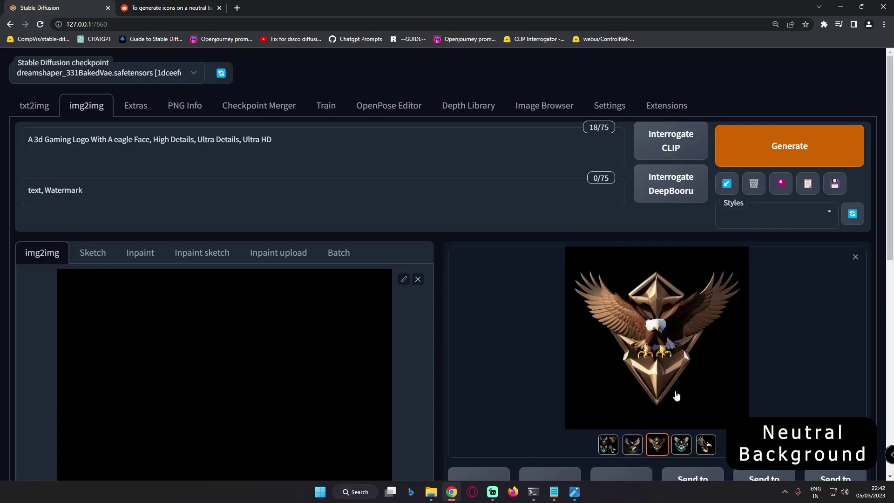
left_click(682, 444)
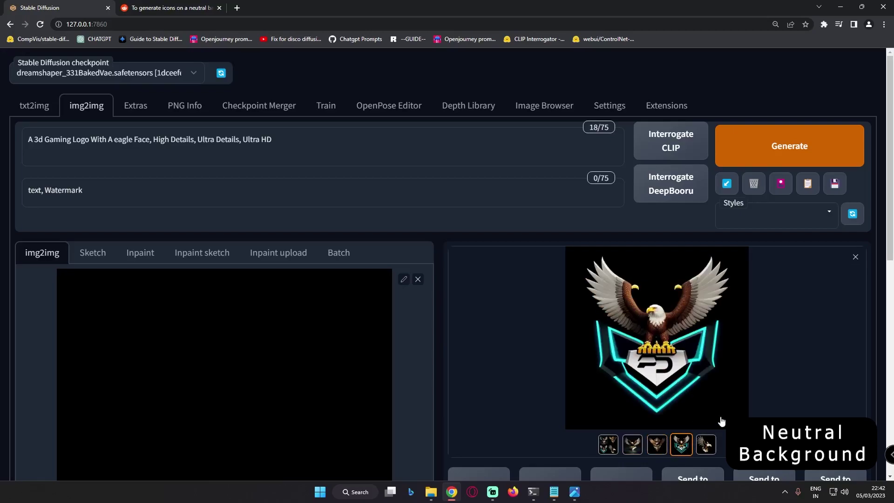
left_click(665, 446)
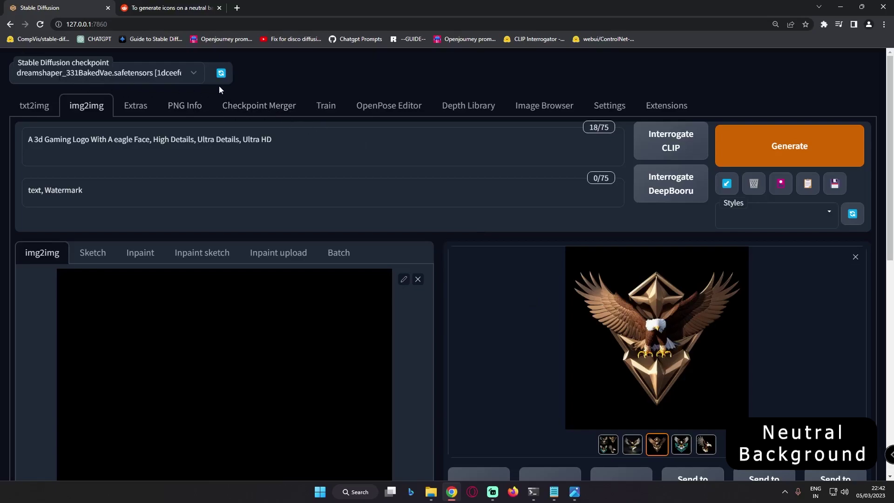
- Select the X/Y/Z plot script with Checkpoint name as the X axis type
scroll(418, 384, "down", 10)
left_click(313, 415)
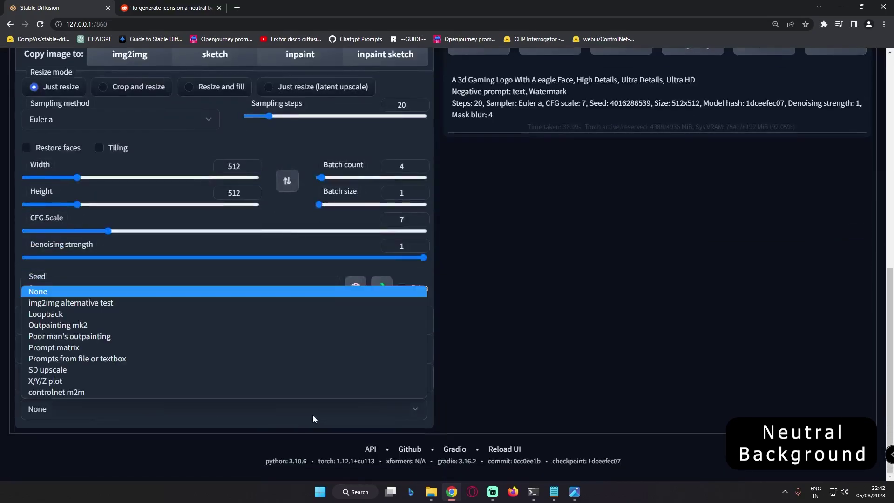
left_click(69, 381)
scroll(152, 407, "down", 2)
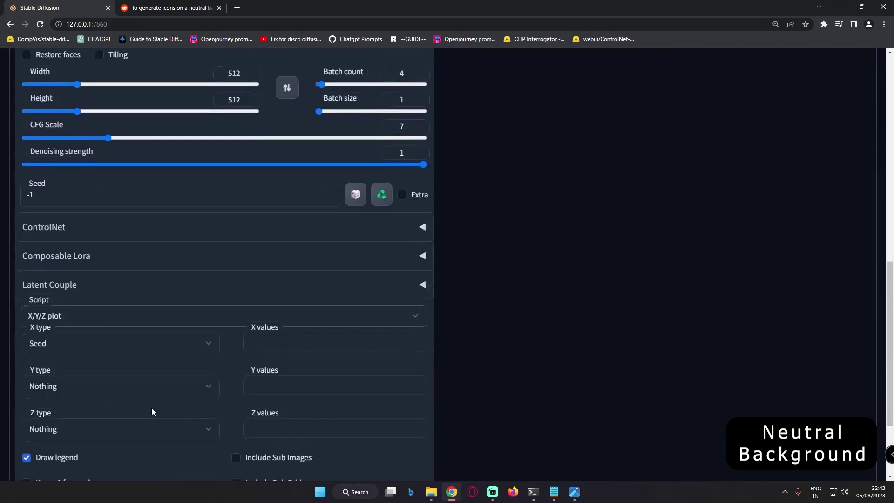
left_click(92, 344)
left_click(70, 226)
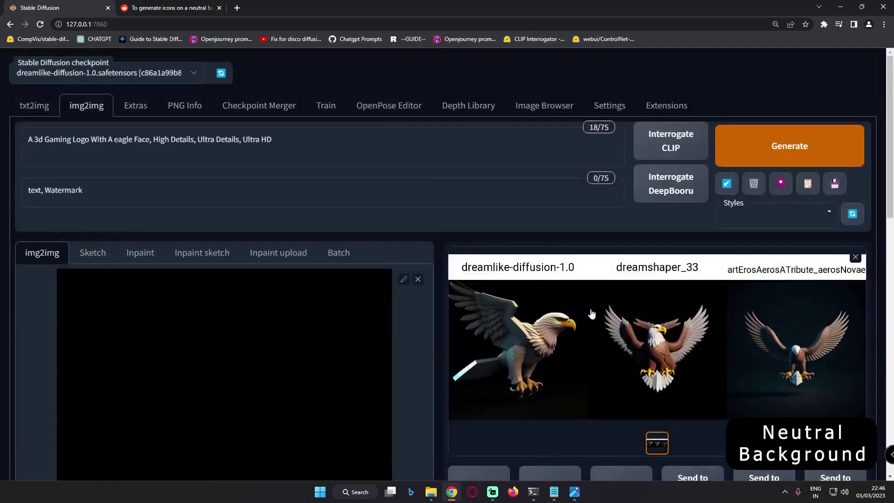
- View the checkpoint comparison grid full screen, then close the viewer
left_click(531, 310)
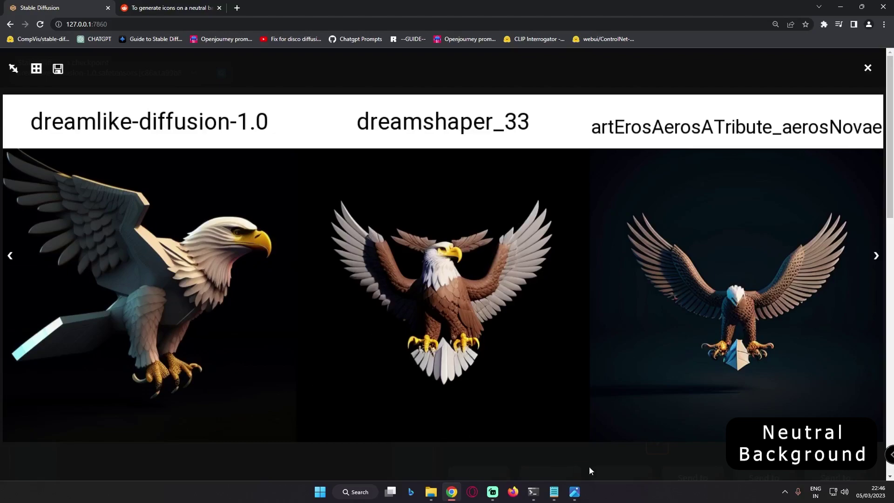
left_click(608, 459)
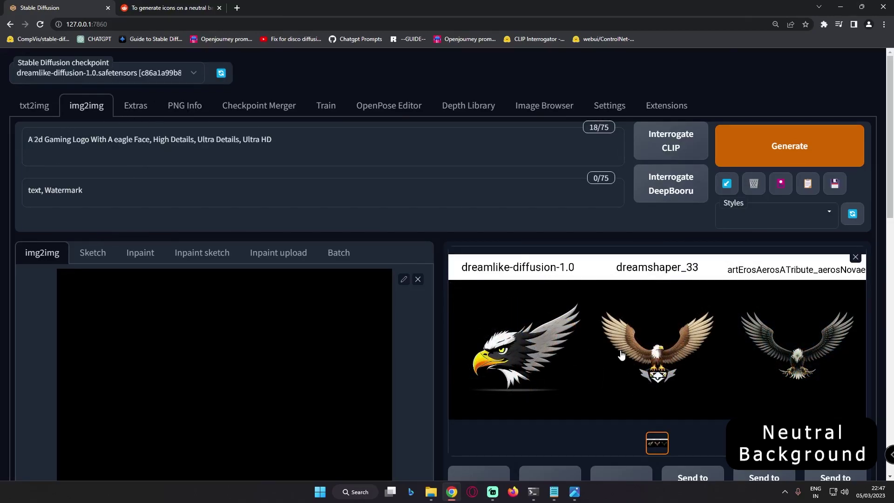
left_click(639, 357)
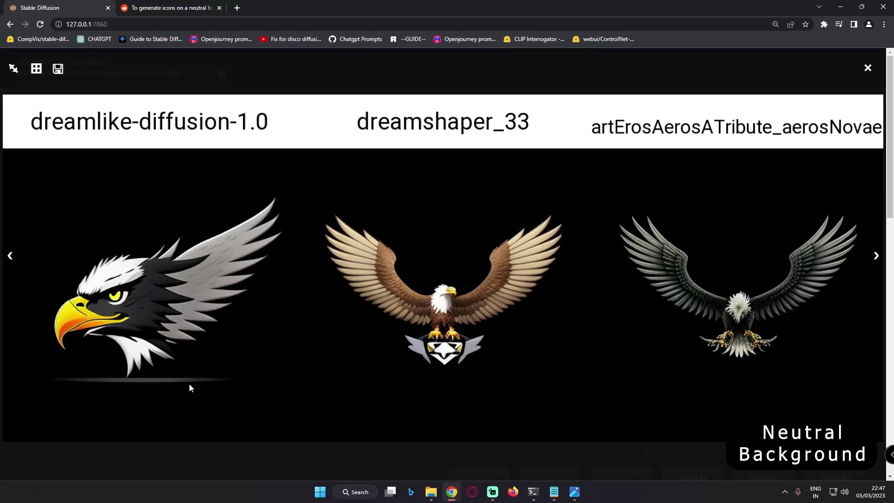
left_click(661, 456)
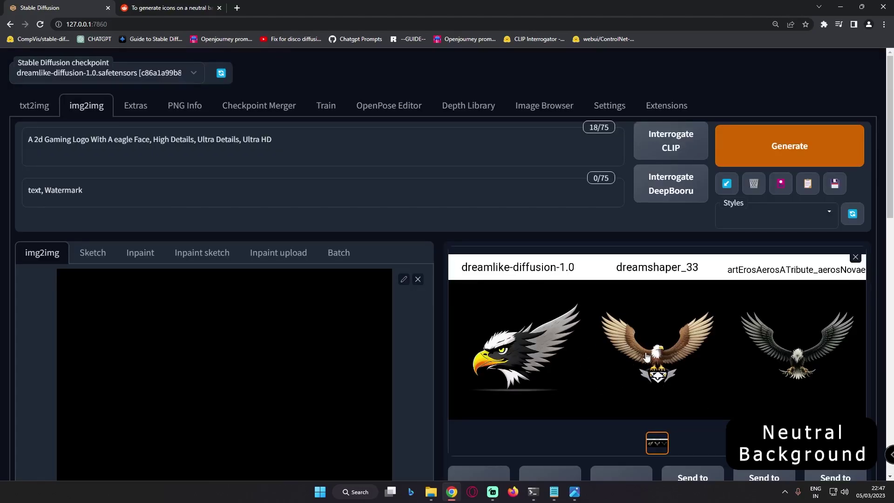